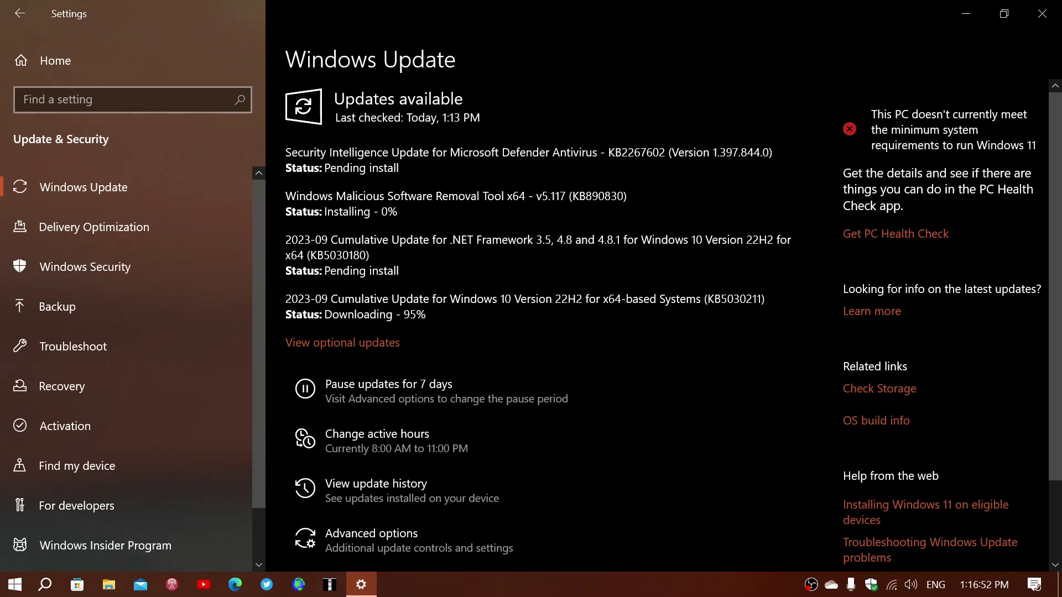
# - Unfocus Settings and wait for update KB5030211 to reach 100% downloaded
pyautogui.click(713, 591)
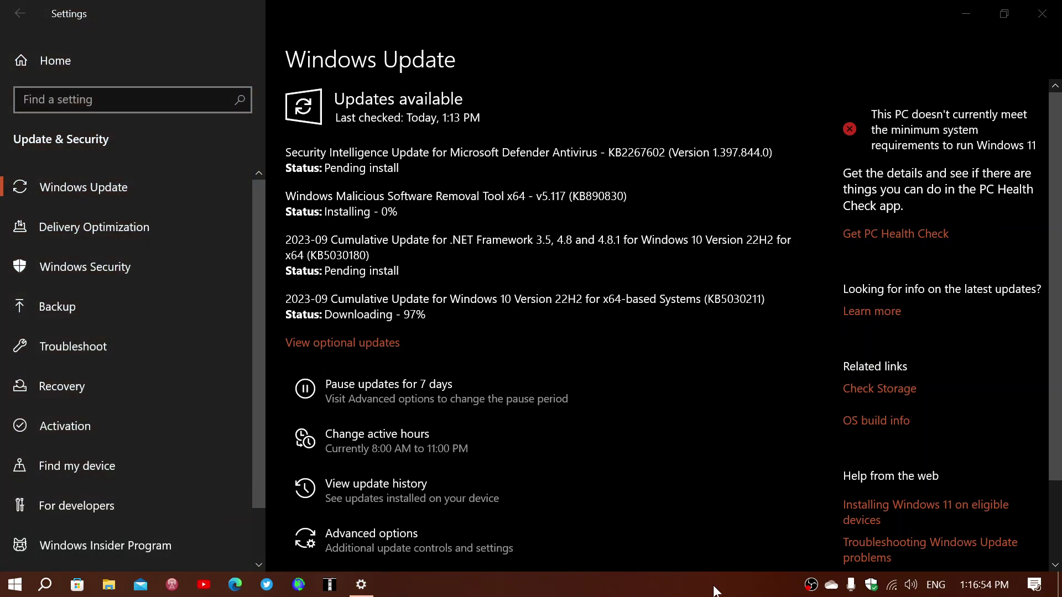